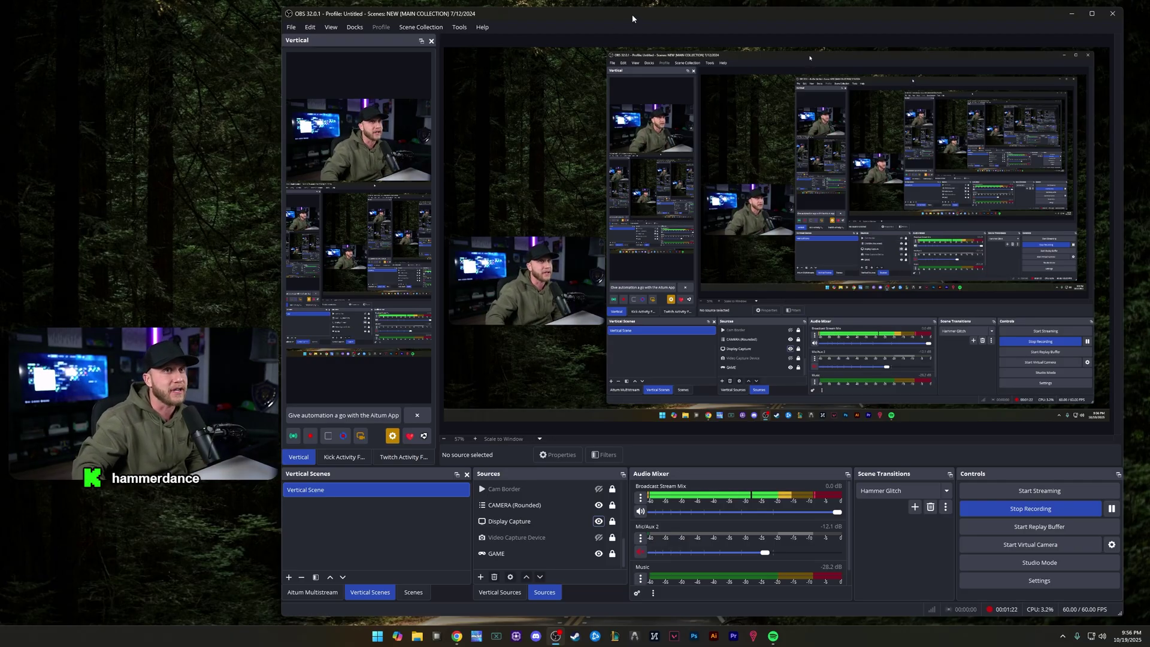
# Cycle the dock through the Kick and Twitch feeds, return to Vertical, and list the Sony, Display Capture and GAME sources
pyautogui.moveTo(631, 14); pyautogui.dragTo(646, 12)
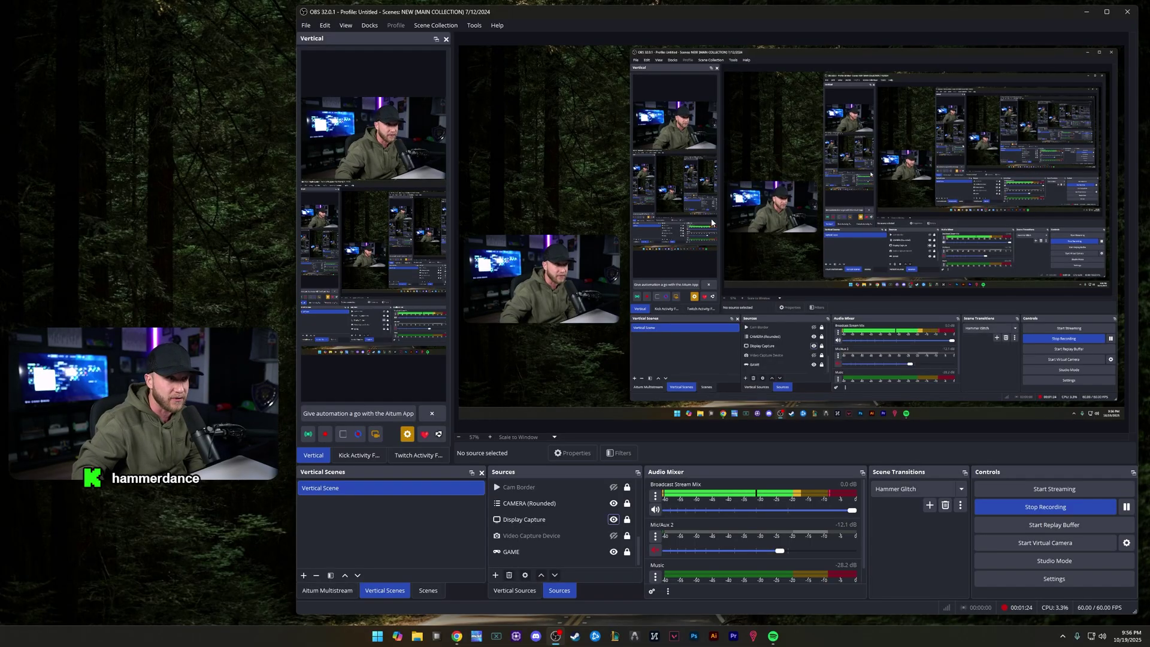
pyautogui.click(355, 459)
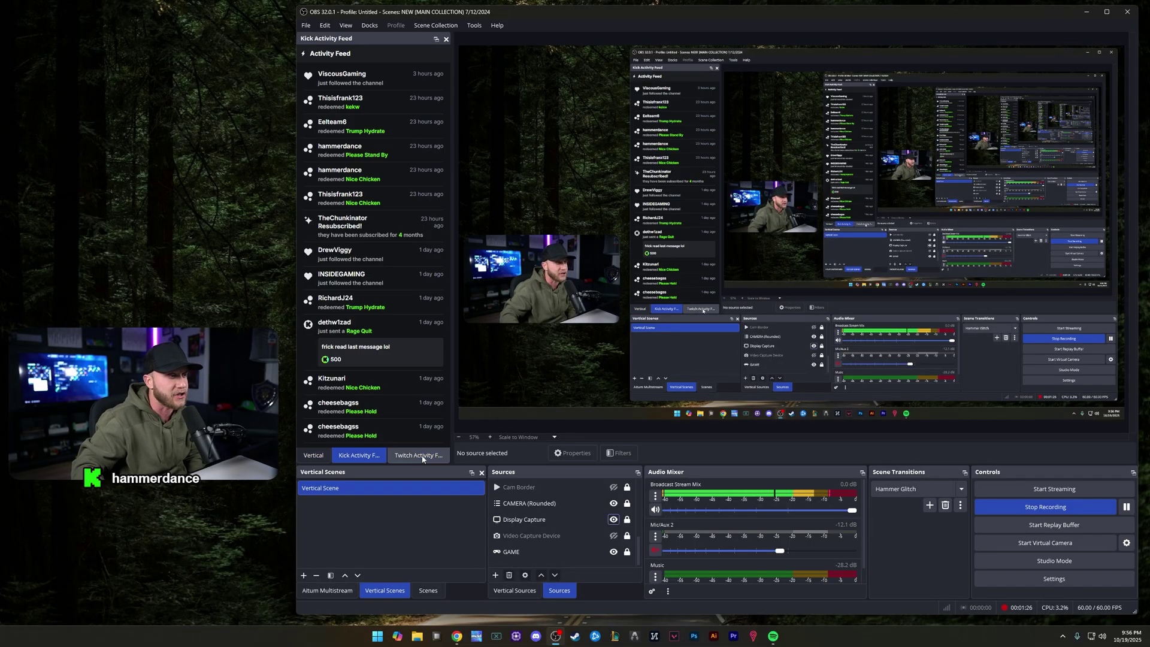
pyautogui.click(414, 459)
pyautogui.click(358, 457)
pyautogui.click(313, 456)
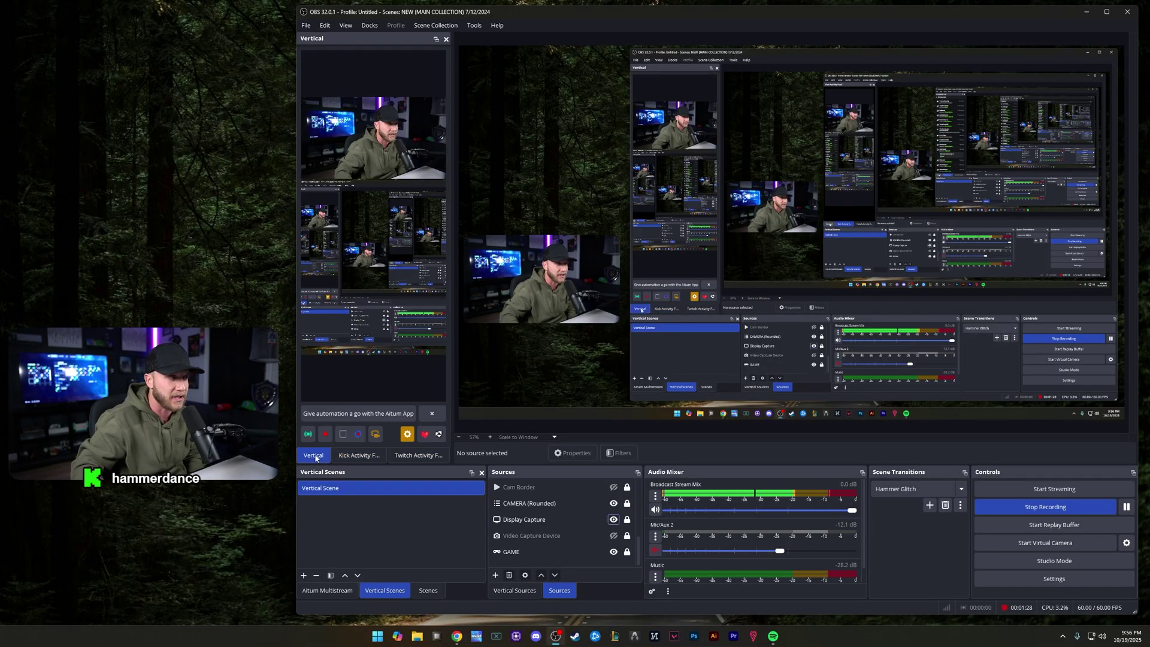
pyautogui.click(417, 457)
pyautogui.click(377, 458)
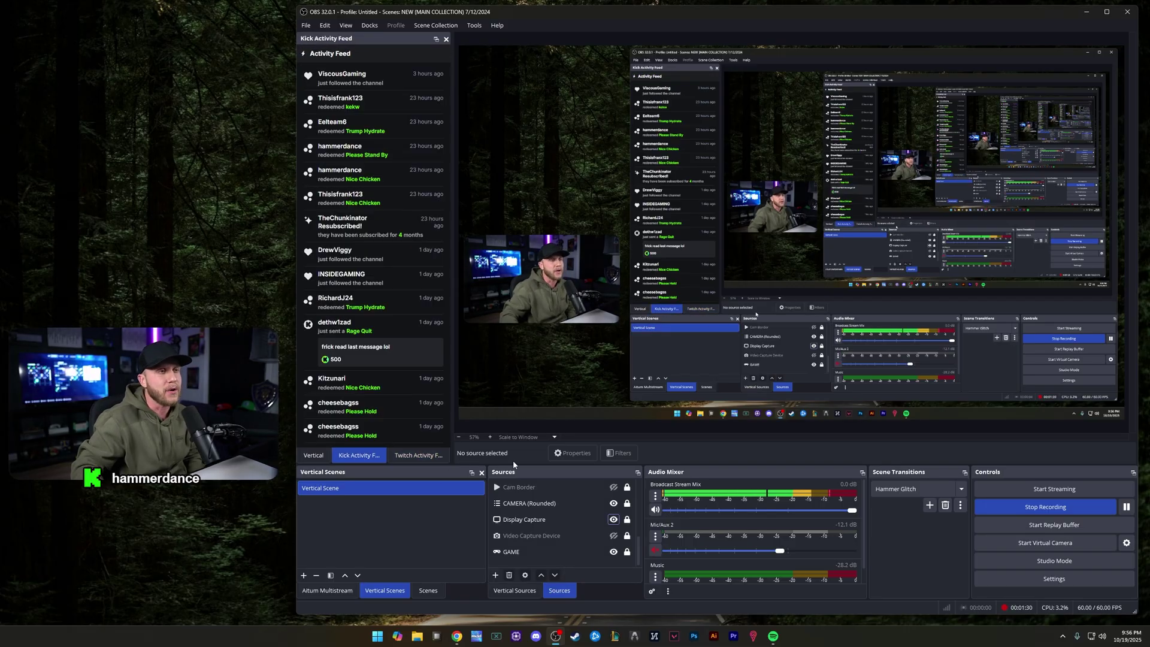
pyautogui.click(321, 459)
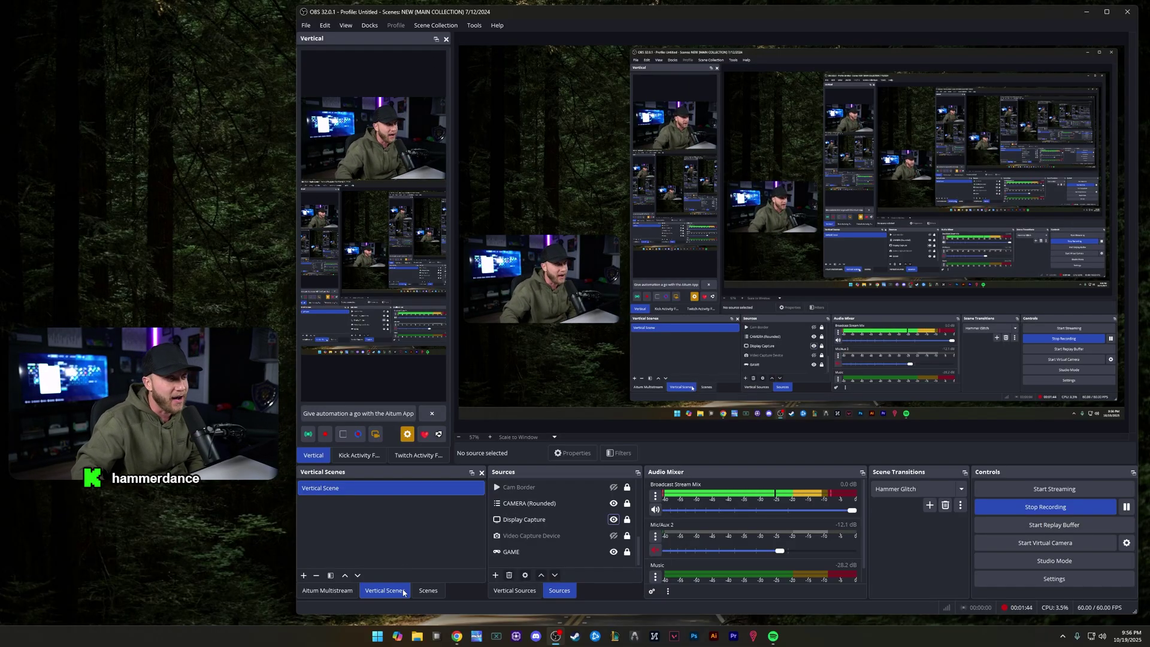
pyautogui.click(515, 591)
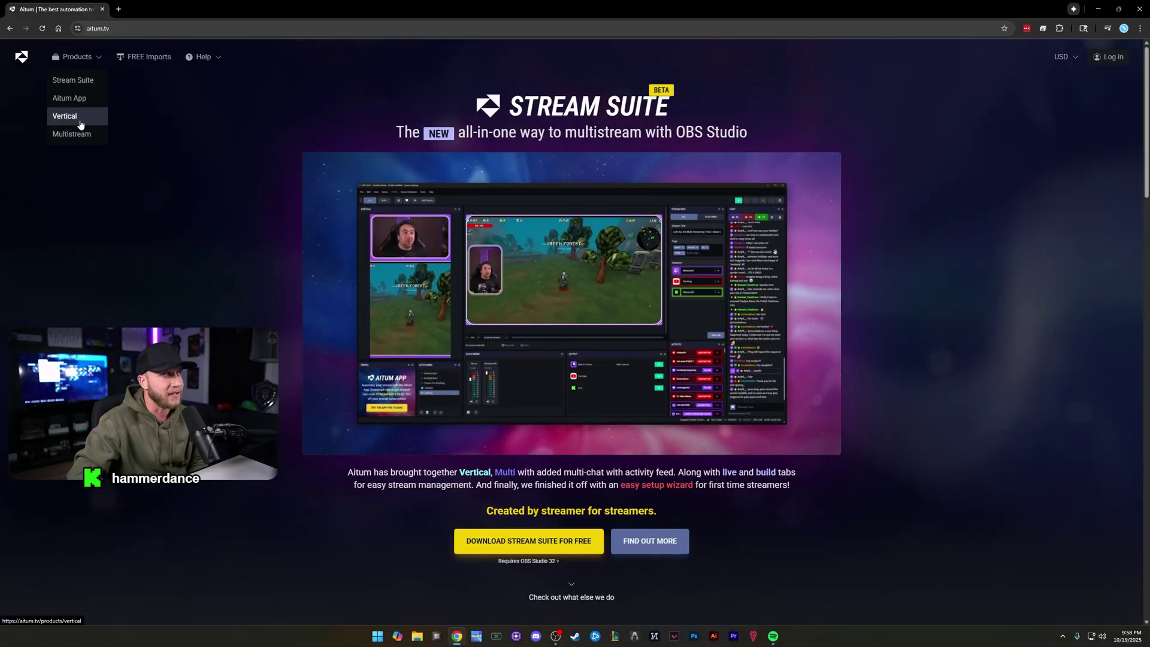
pyautogui.click(71, 116)
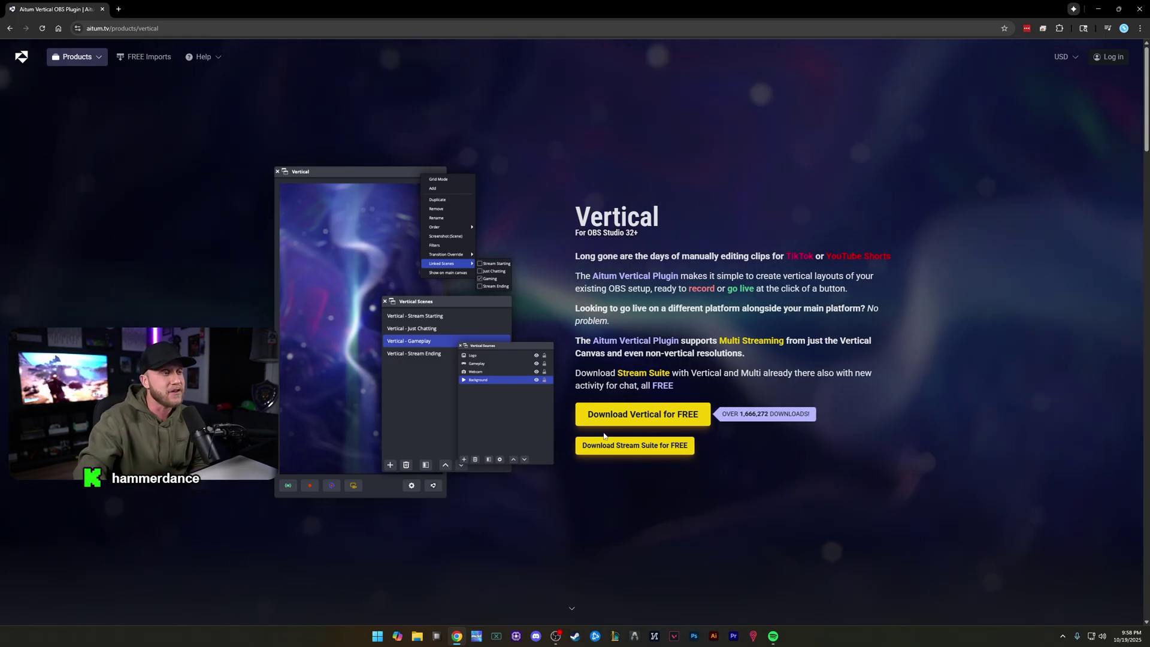
pyautogui.click(1140, 7)
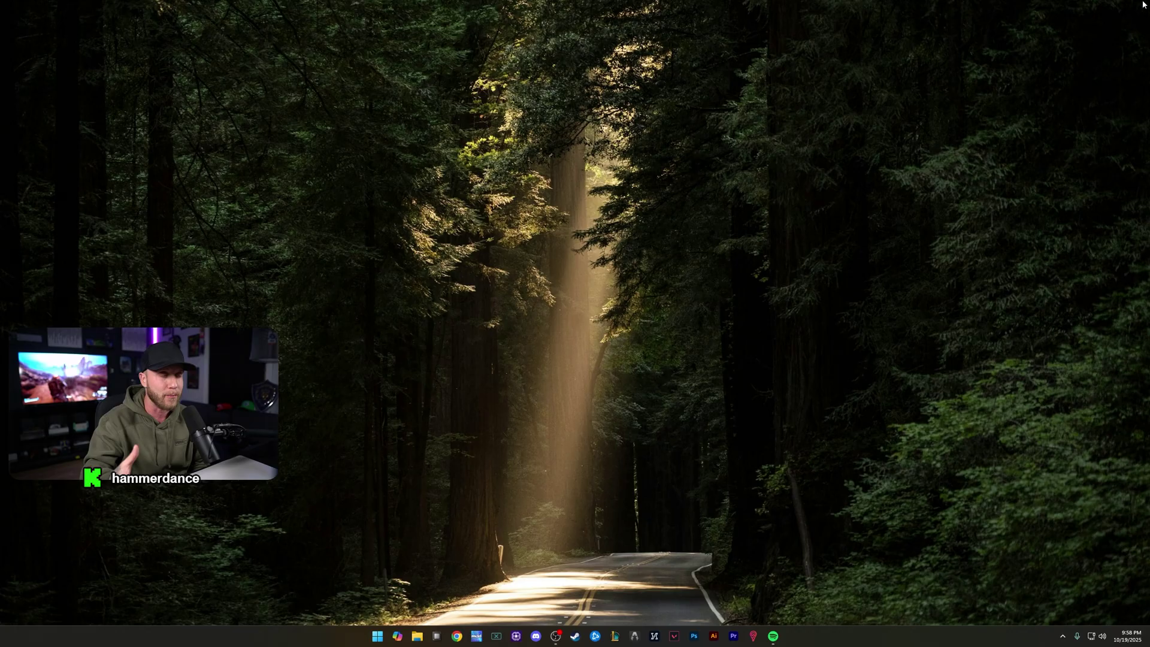
# Bring OBS back to the front, glance at the Kick feed, and check the Docks menu
pyautogui.hotkey('alt', 'Tab')
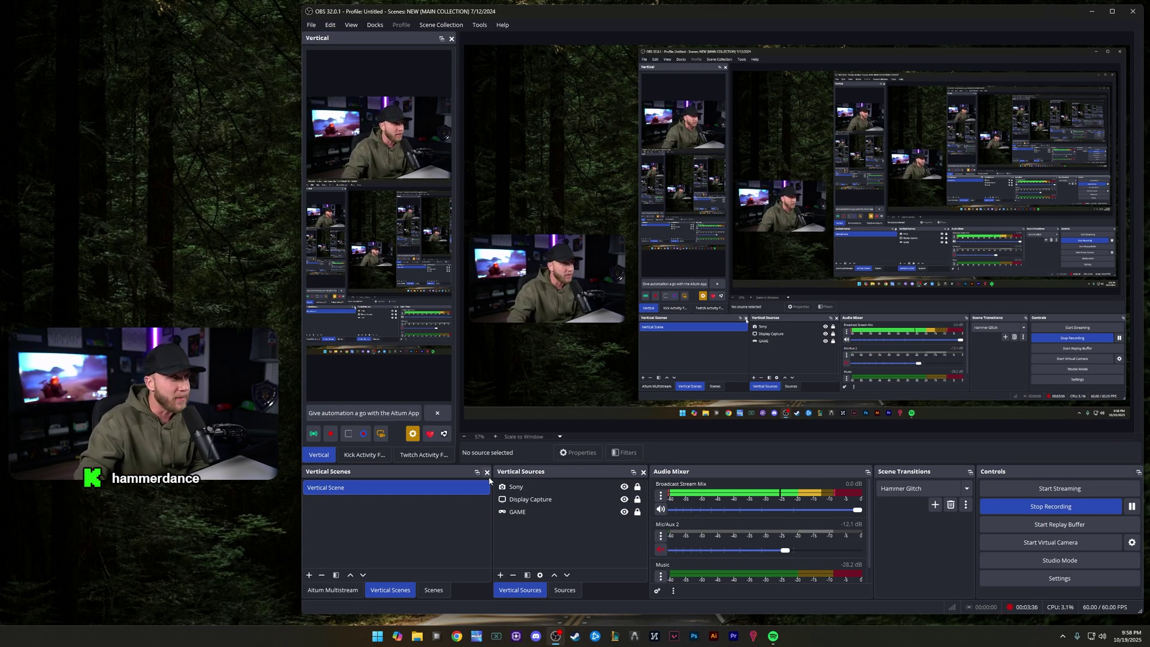
pyautogui.click(359, 454)
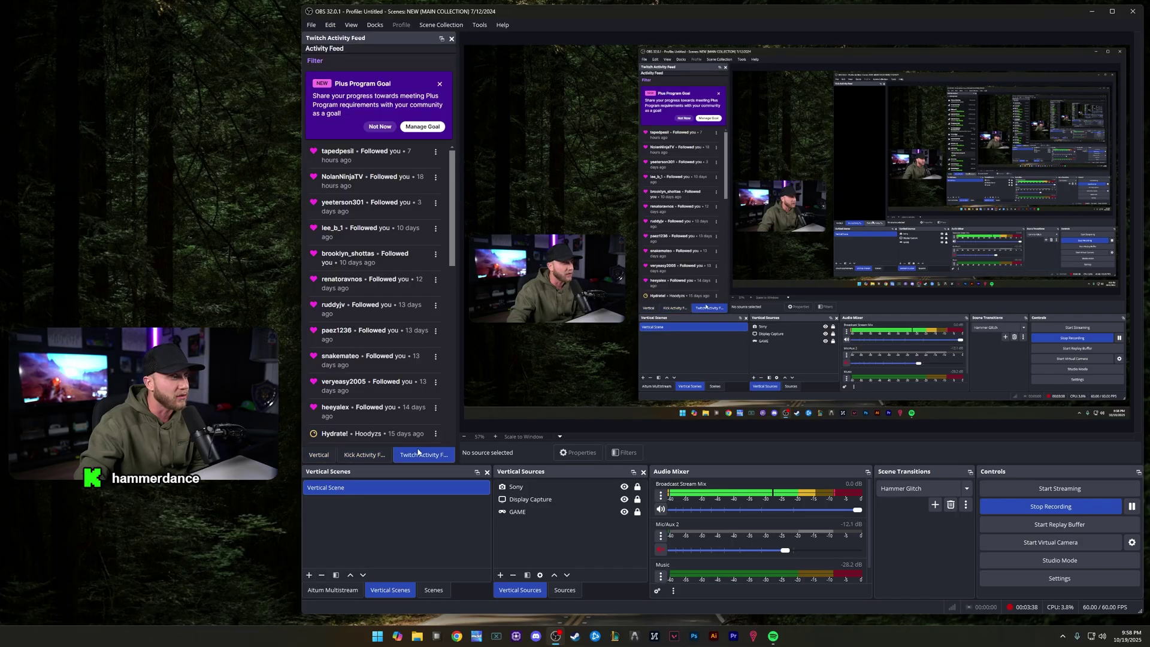
pyautogui.click(318, 455)
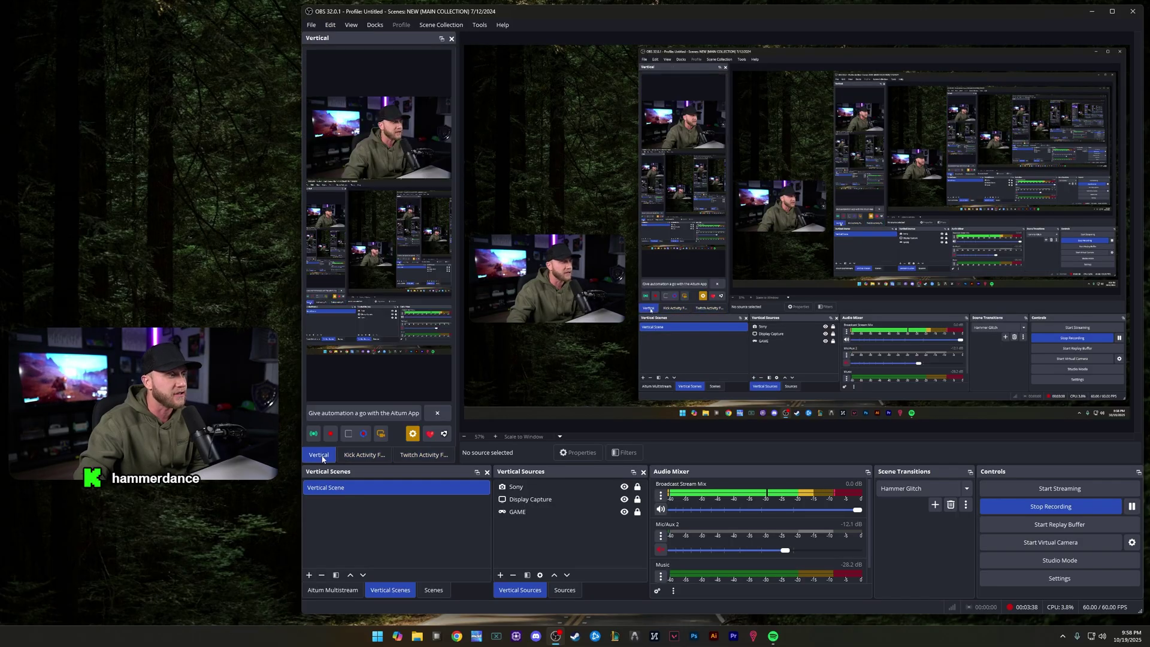
pyautogui.click(375, 25)
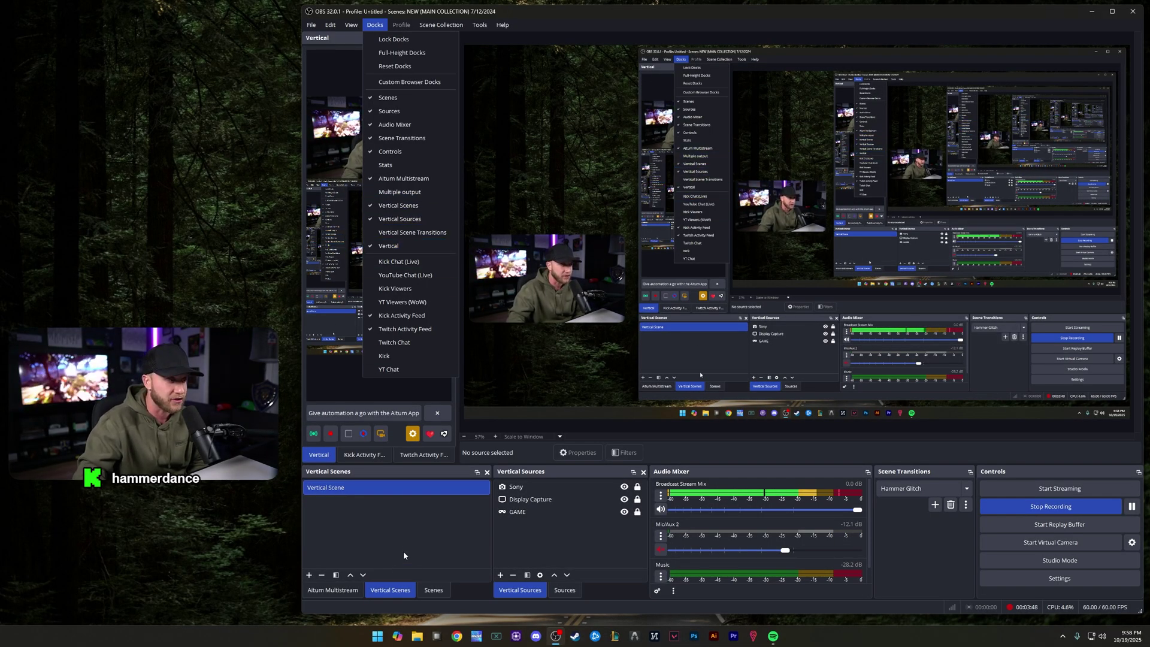
pyautogui.click(397, 594)
# Settle the Vertical Scenes tab beside Aitum Multistream
pyautogui.moveTo(385, 589); pyautogui.dragTo(419, 449)
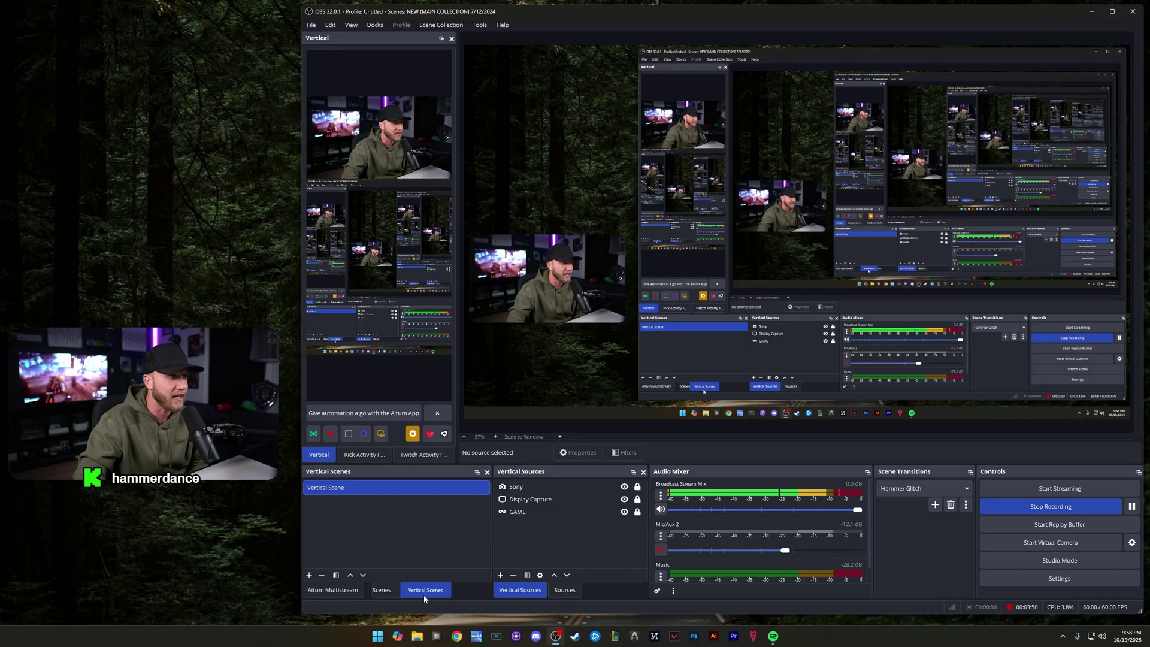
pyautogui.moveTo(423, 589); pyautogui.dragTo(390, 590)
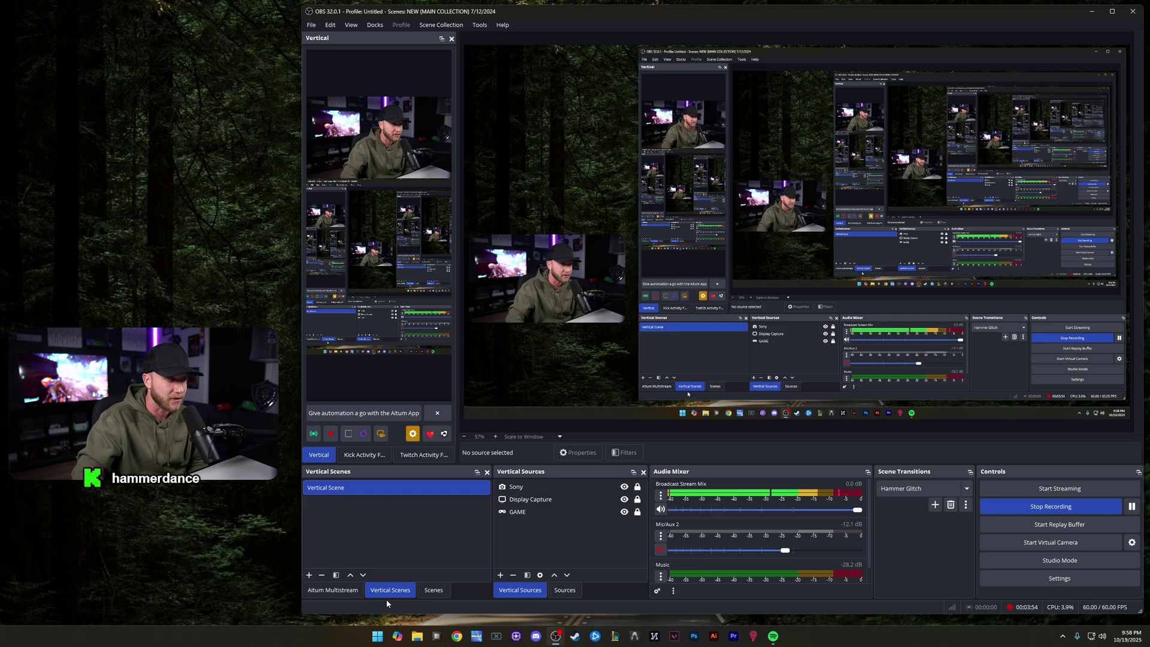
pyautogui.moveTo(390, 590); pyautogui.dragTo(390, 590)
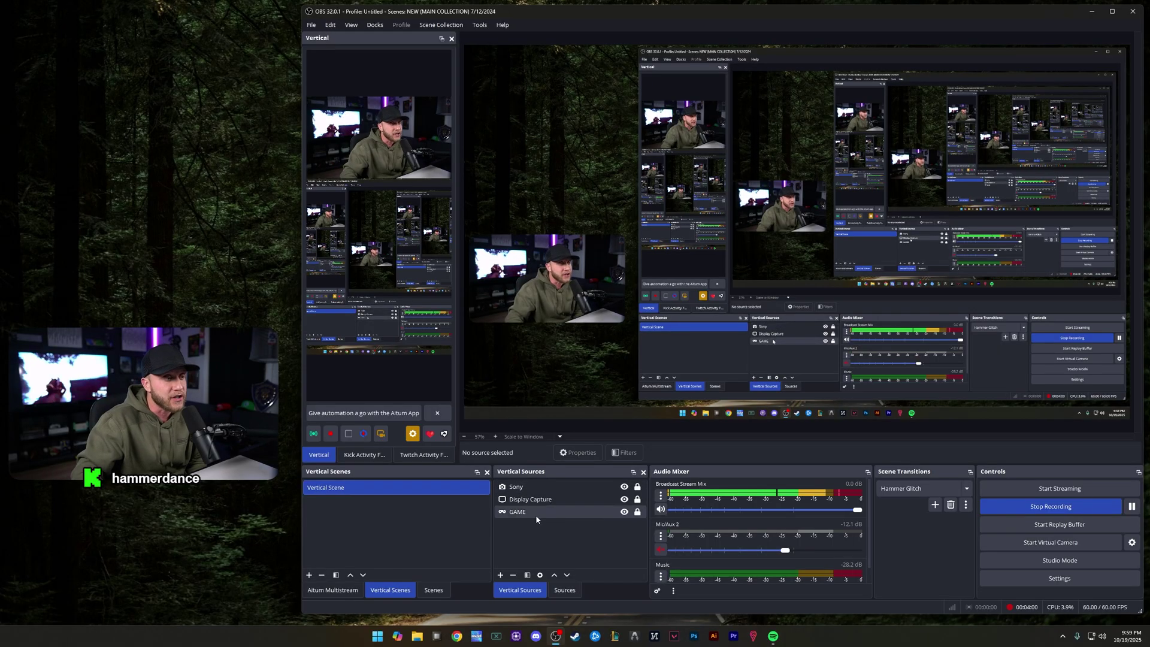
pyautogui.rightClick(538, 536)
pyautogui.moveTo(555, 544)
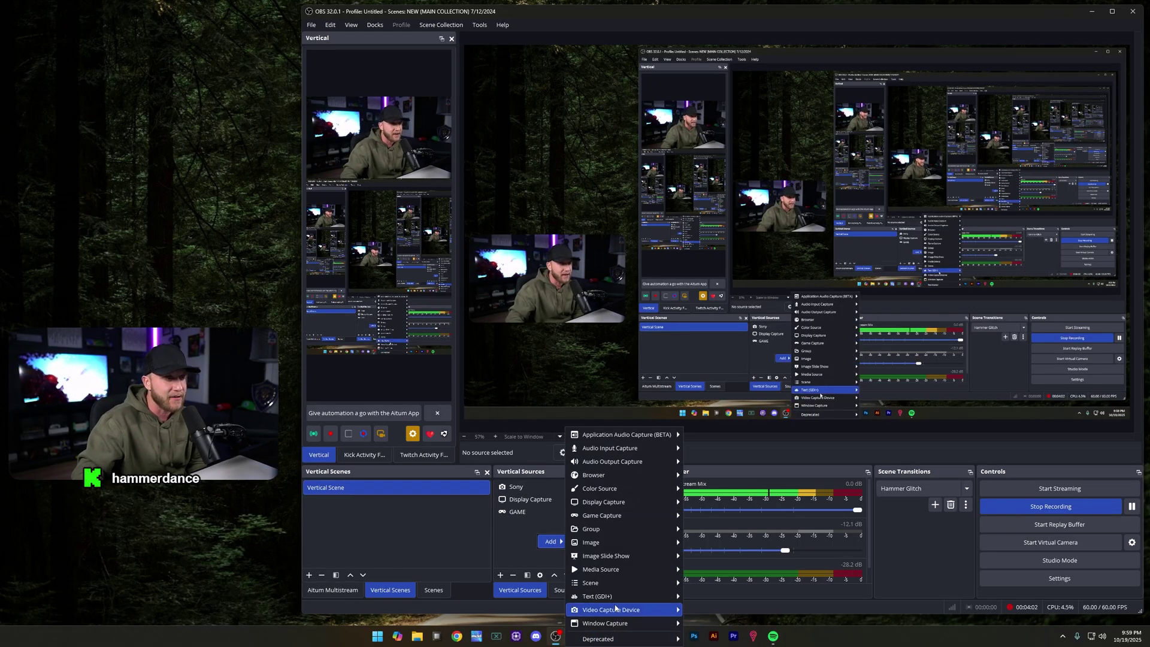
pyautogui.click(522, 546)
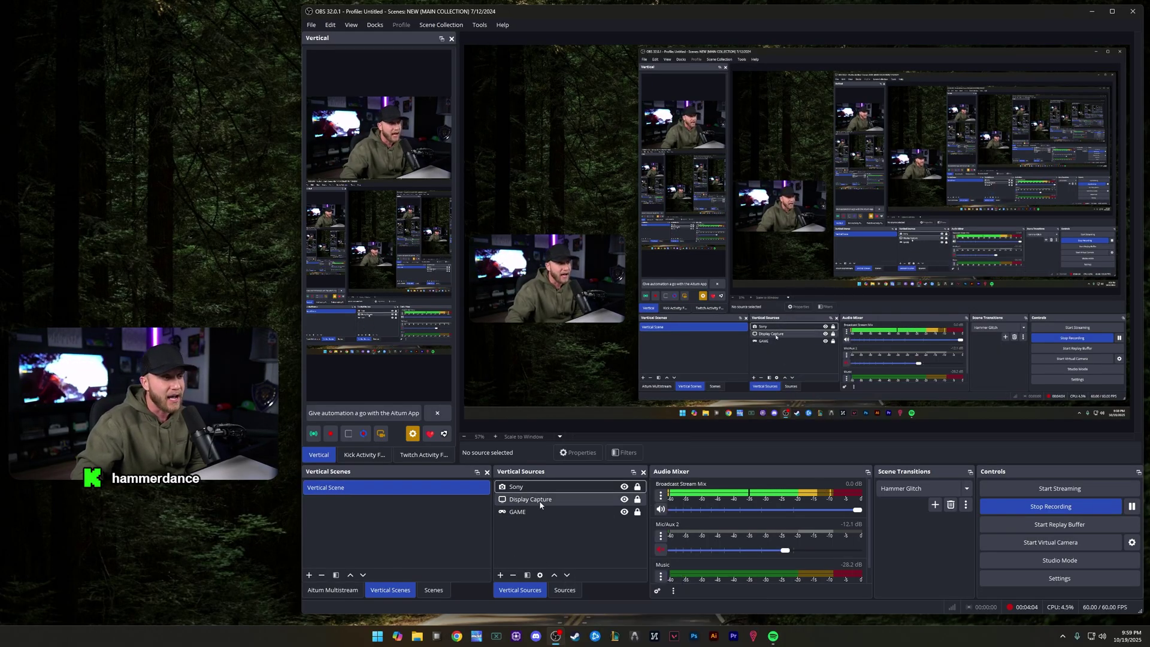
pyautogui.rightClick(527, 548)
pyautogui.moveTo(549, 555)
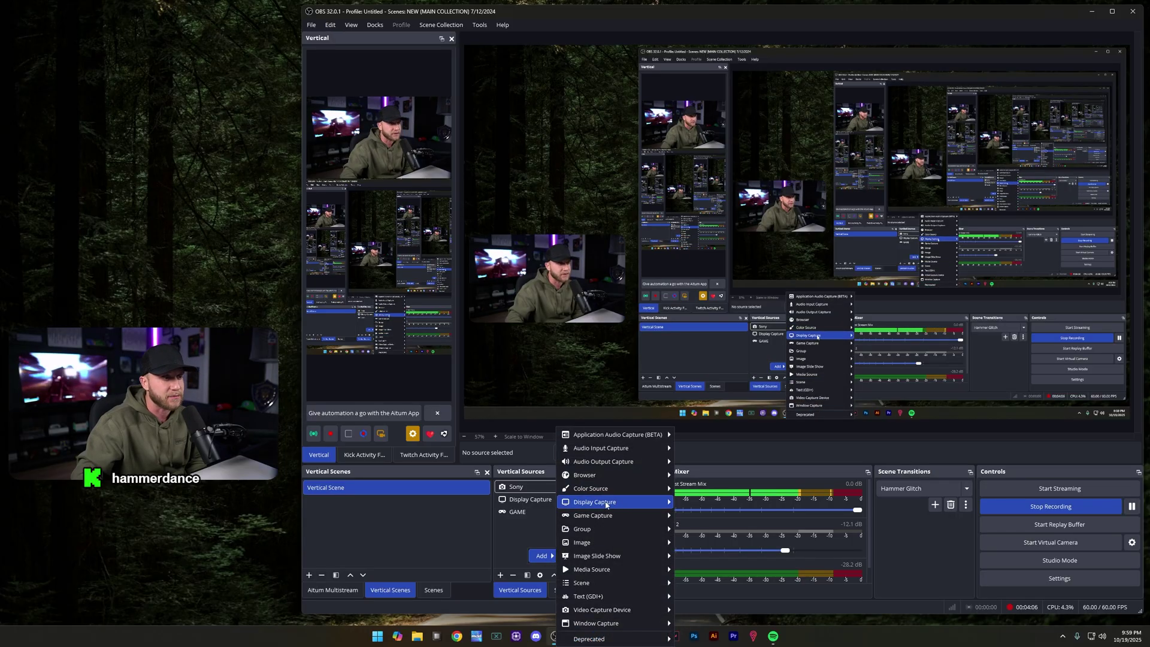
pyautogui.press('Escape')
pyautogui.press('Escape')
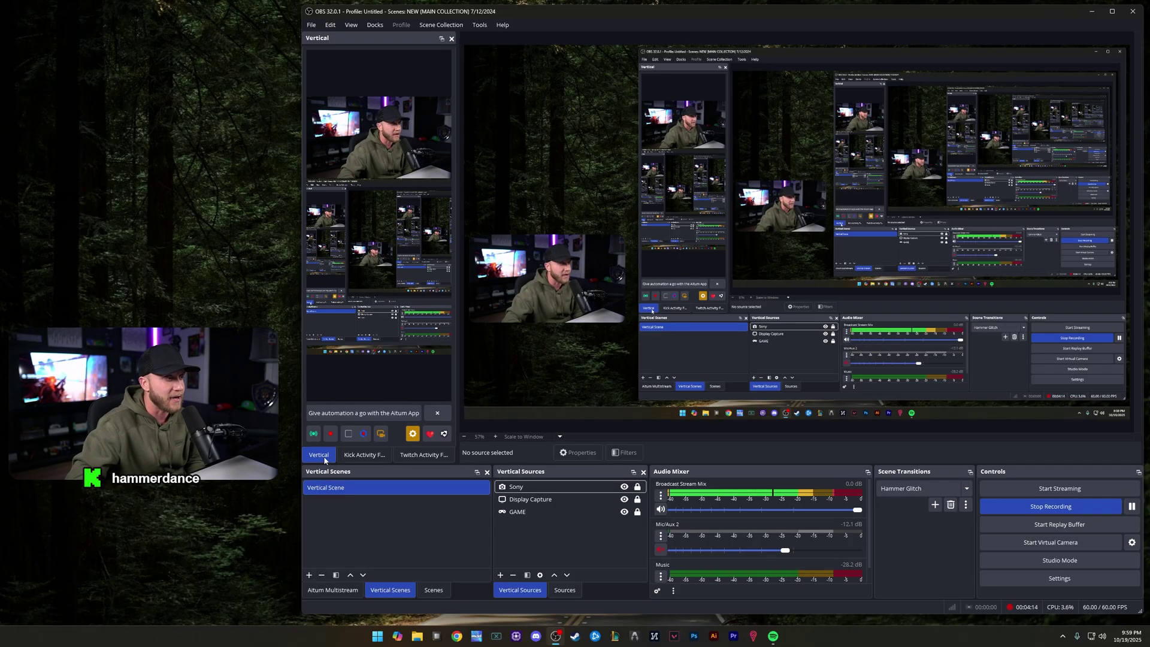
# Open Vertical Settings (1080x1920, 320 audio bitrate, 90 s backtrack) and centre the dialog on screen
pyautogui.click(412, 437)
pyautogui.moveTo(588, 197); pyautogui.dragTo(476, 384)
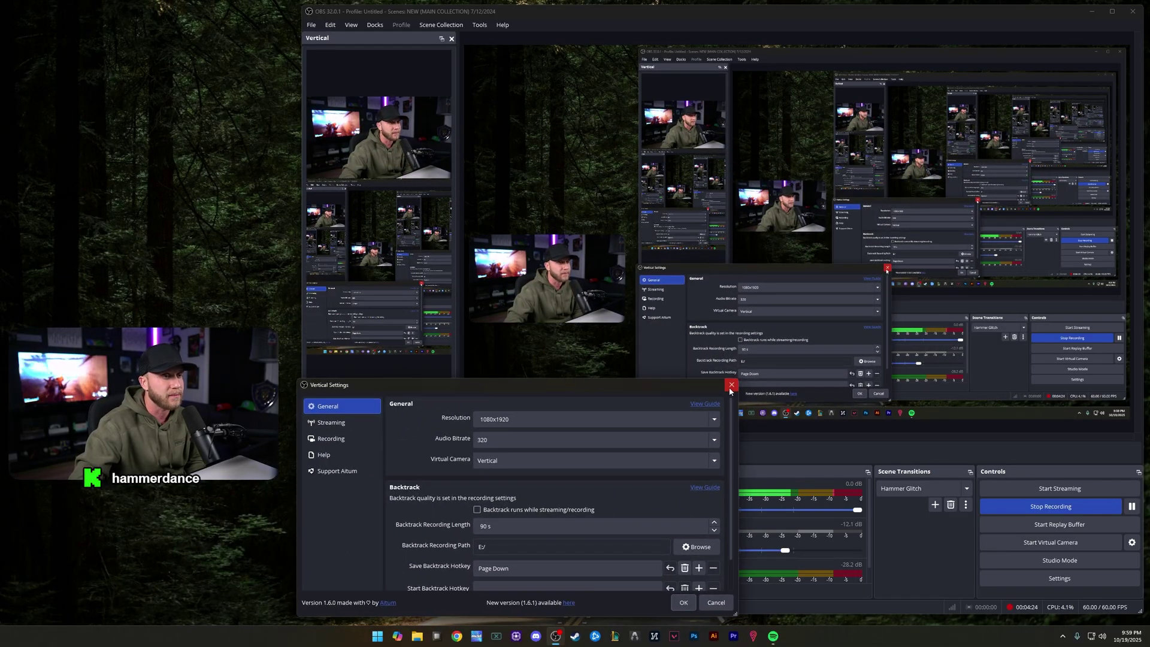
pyautogui.moveTo(397, 384); pyautogui.dragTo(544, 161)
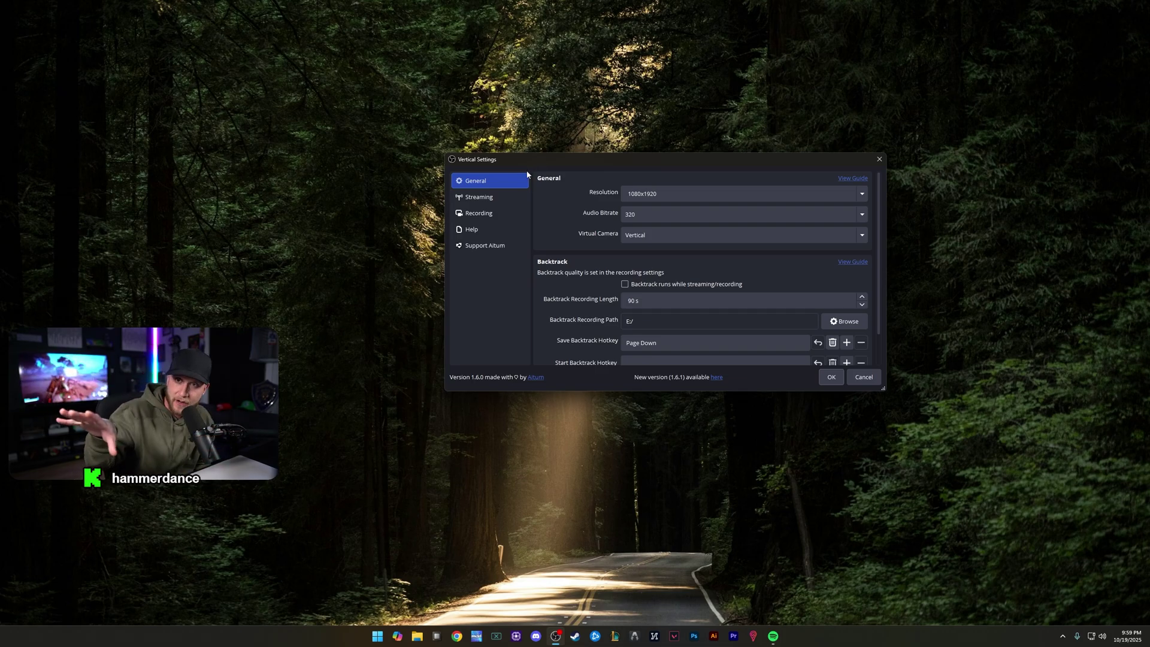
pyautogui.moveTo(536, 171); pyautogui.dragTo(434, 115)
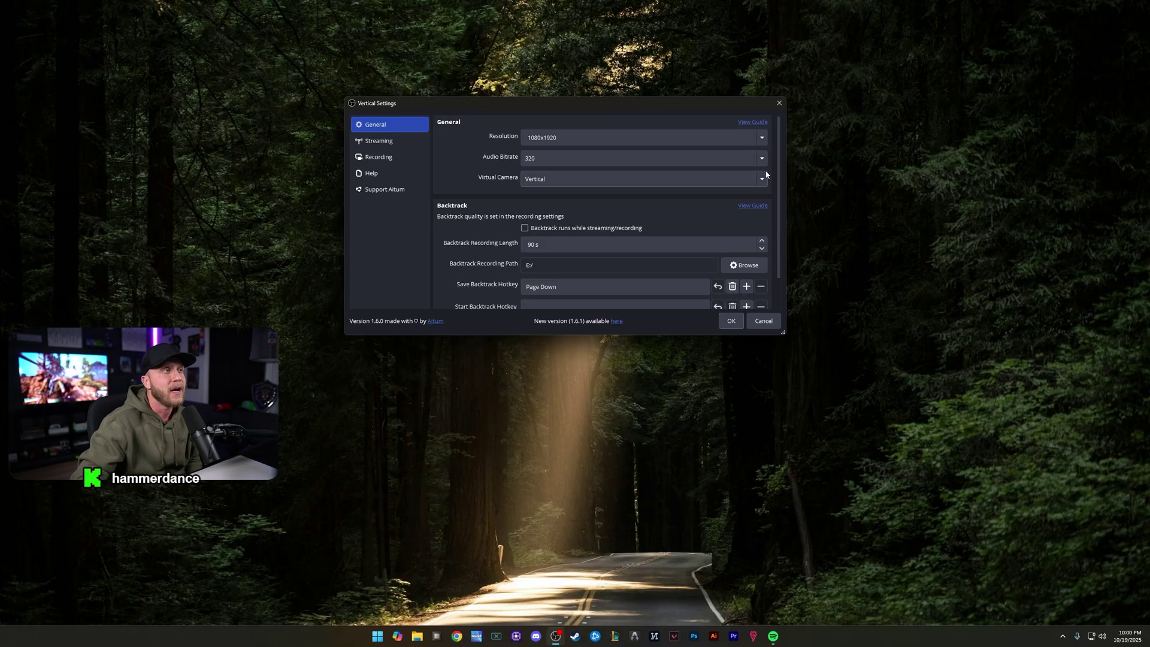
pyautogui.scroll(-1, 777, 181)
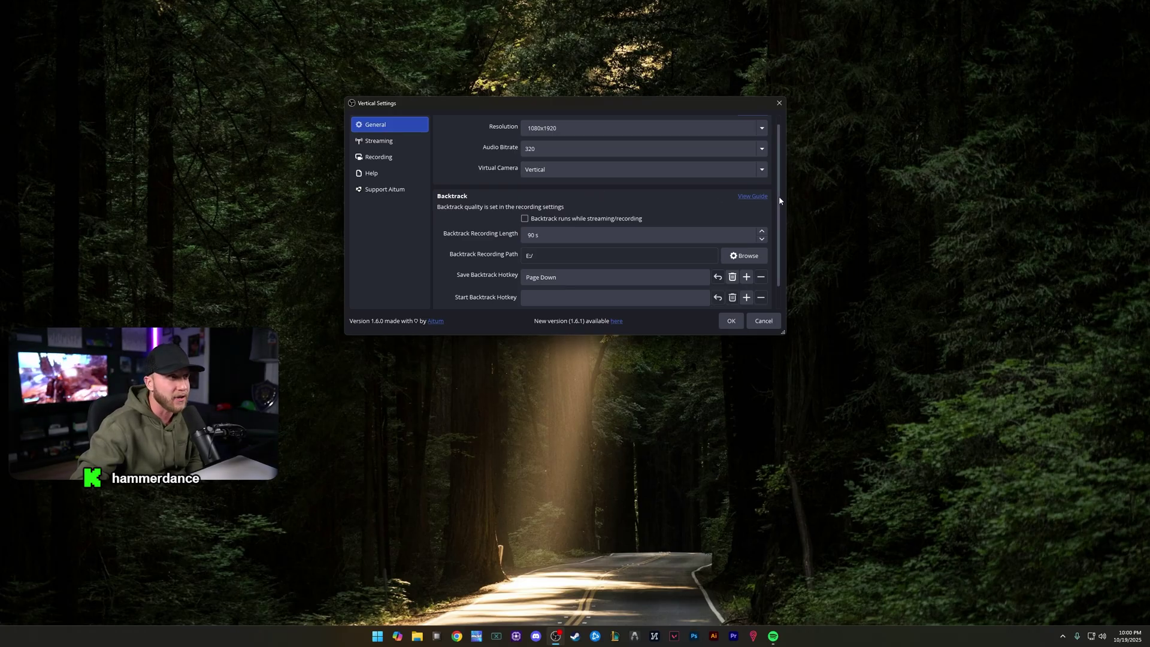
pyautogui.scroll(-3, 779, 196)
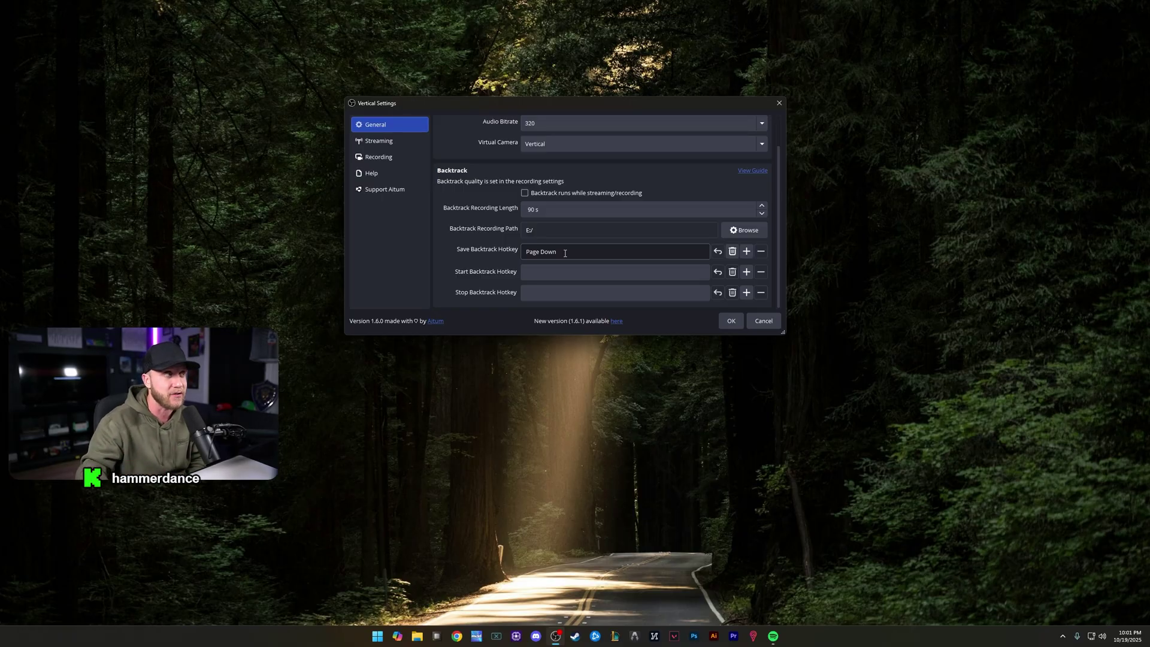
# Show the vertical Streaming settings and scroll to the 8000 Kbps video bitrate
pyautogui.click(407, 142)
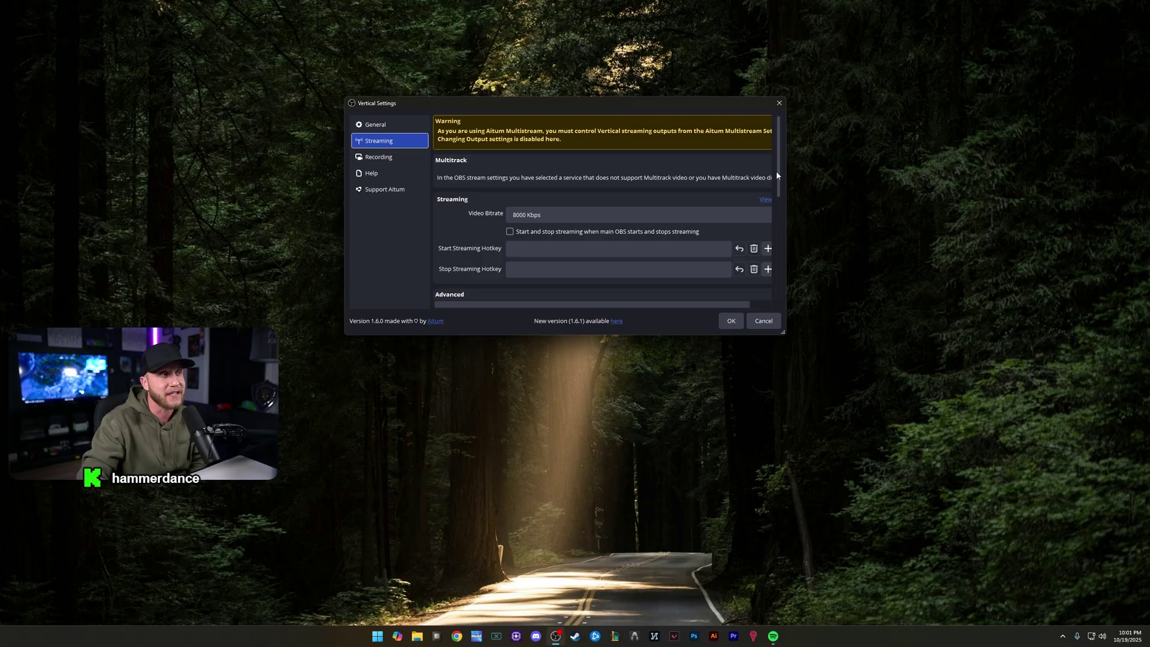
pyautogui.moveTo(779, 177); pyautogui.dragTo(776, 200)
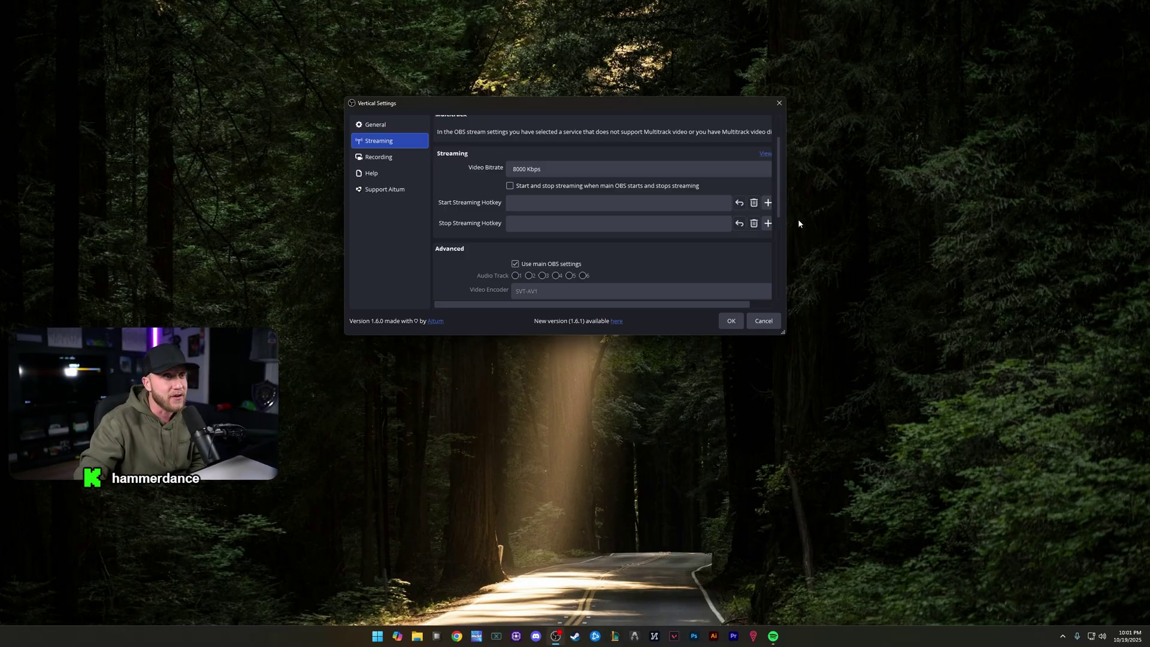
pyautogui.moveTo(777, 210)
pyautogui.mouseDown()
pyautogui.moveTo(779, 287)
pyautogui.moveTo(776, 202)
pyautogui.mouseUp()
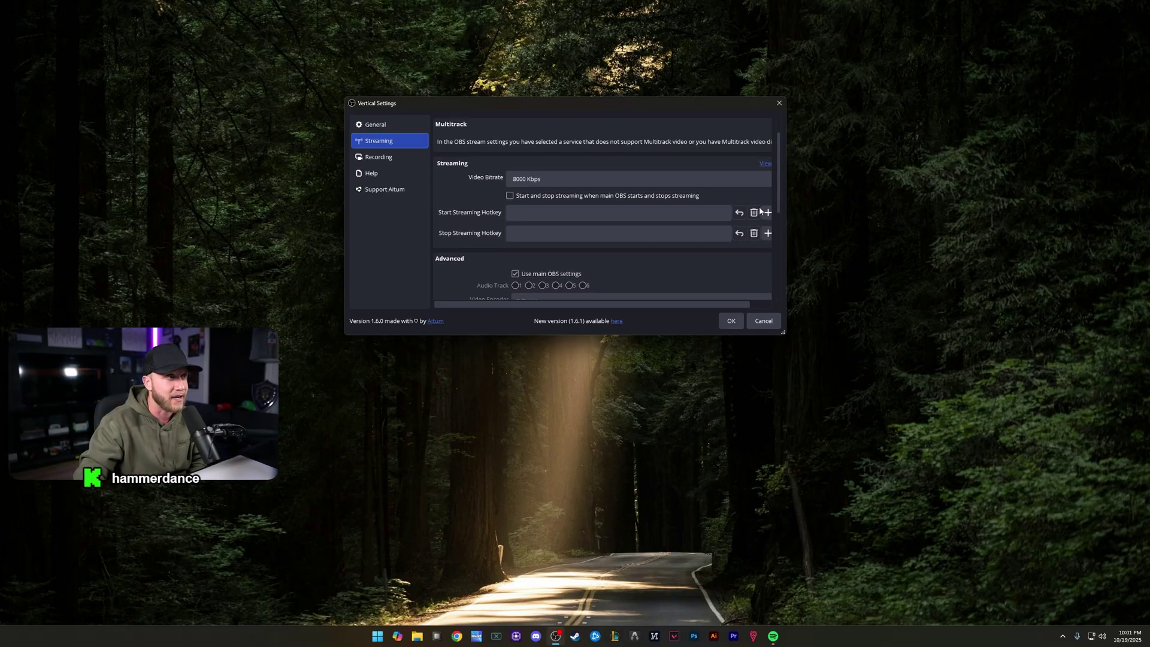
# Show the vertical Recording settings with the E:/ path and 8000 Kbps bitrate
pyautogui.click(383, 156)
pyautogui.scroll(-3, 772, 169)
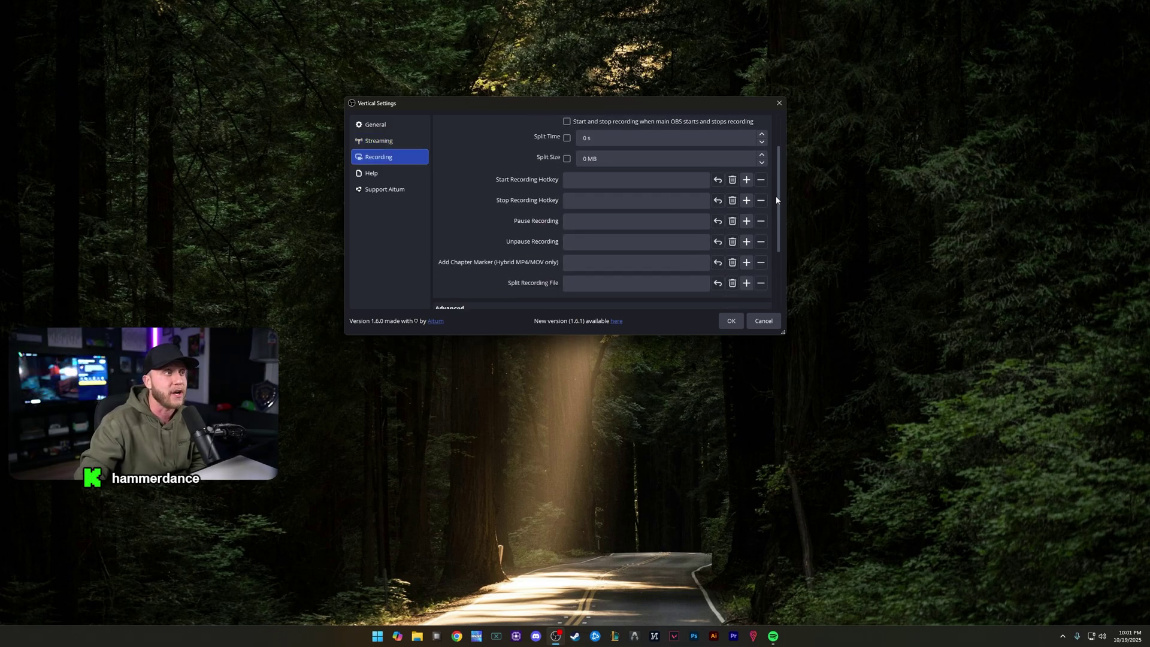
pyautogui.scroll(3, 773, 168)
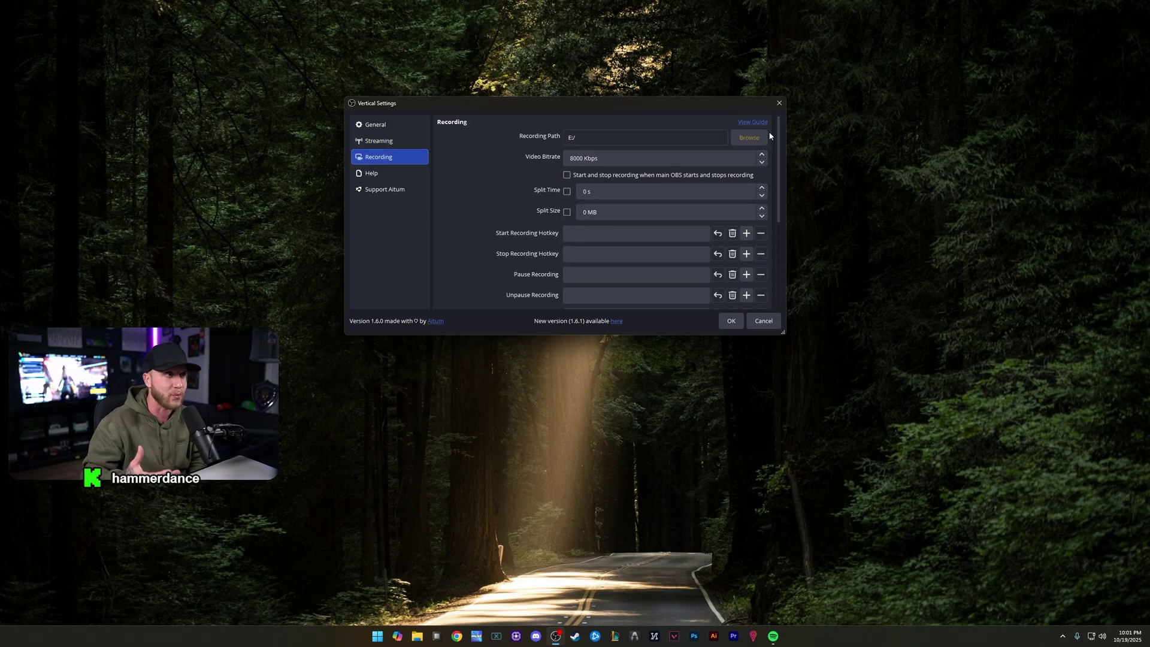